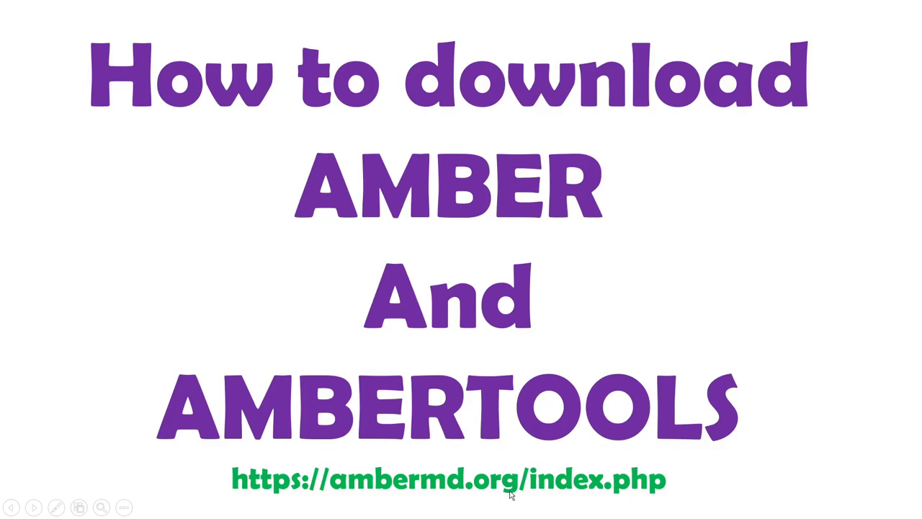
Leave the PowerPoint title slide and bring up the Amber home page at ambermd.org/index.php
{"action": "left_click", "coordinate": [509, 493]}
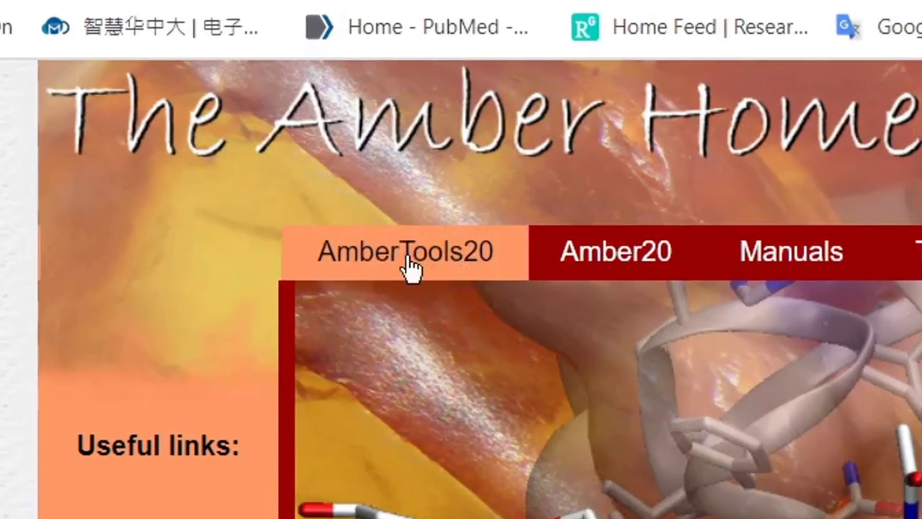
Go to the AmberTools20 section and reach its download request form on GetAmber.php
{"action": "left_click", "coordinate": [411, 269]}
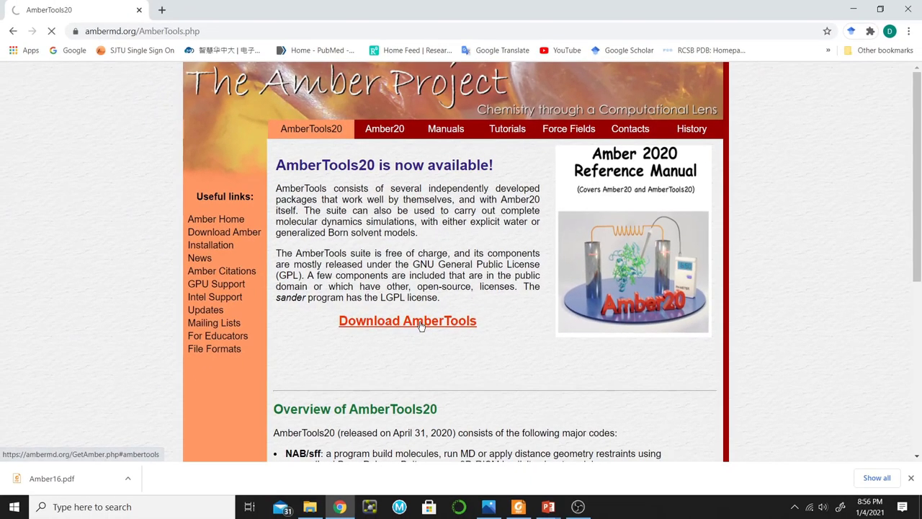
{"action": "left_click", "coordinate": [422, 452]}
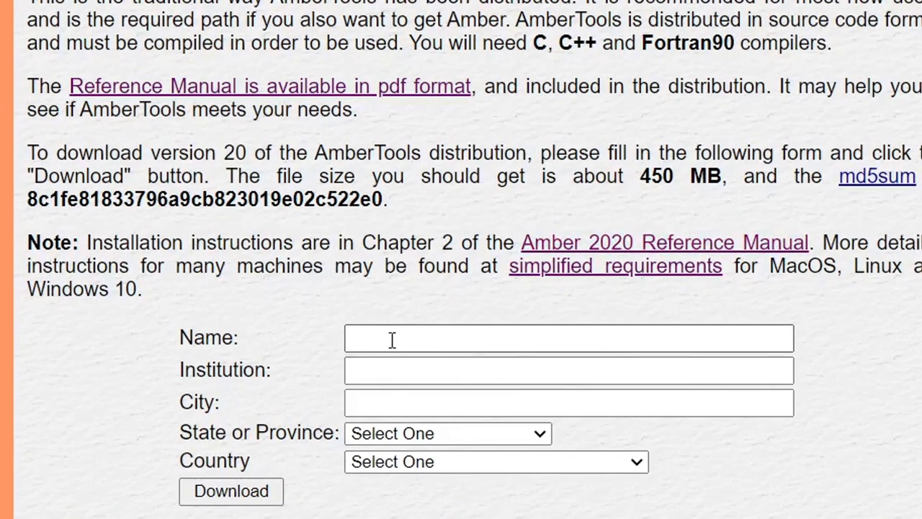
{"action": "left_click", "coordinate": [406, 336]}
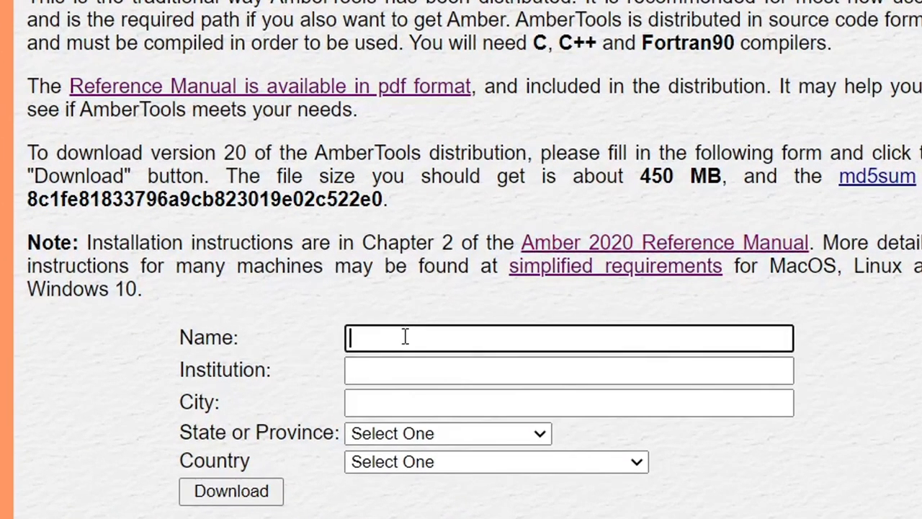
{"action": "left_click", "coordinate": [366, 373]}
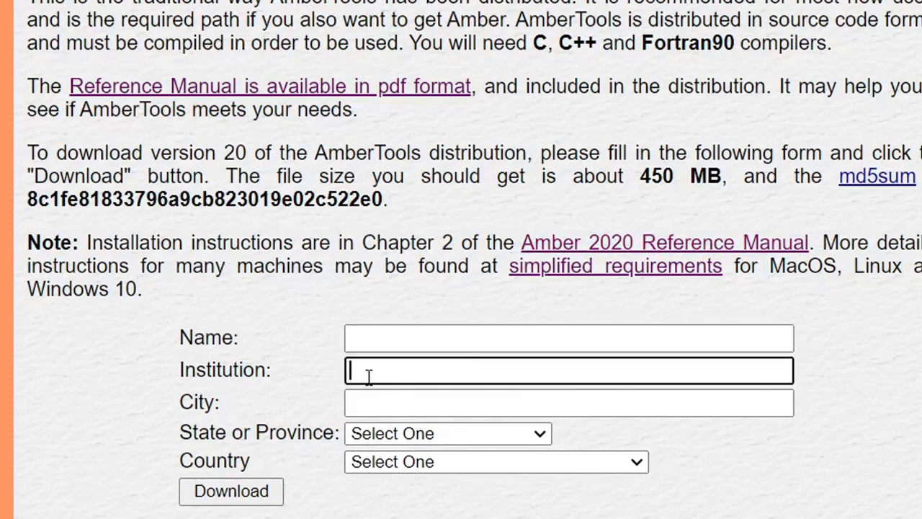
{"action": "left_click", "coordinate": [379, 404]}
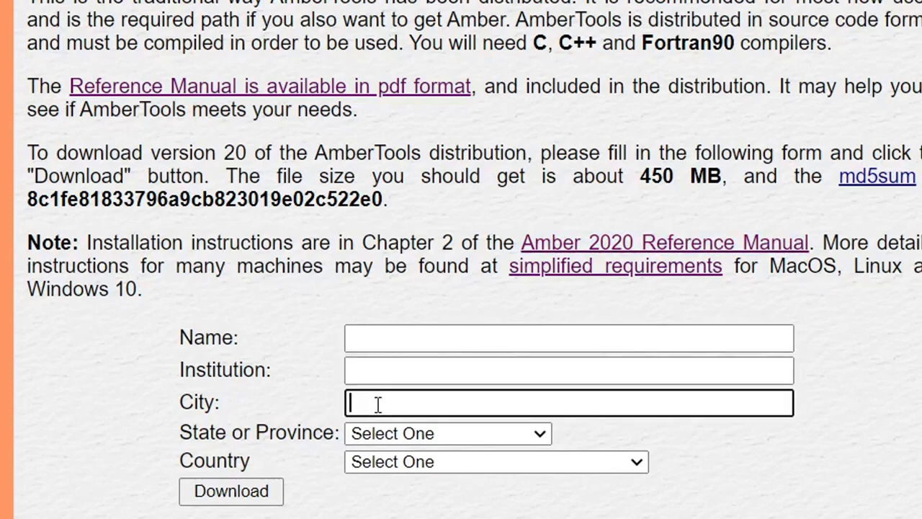
{"action": "left_click", "coordinate": [418, 436]}
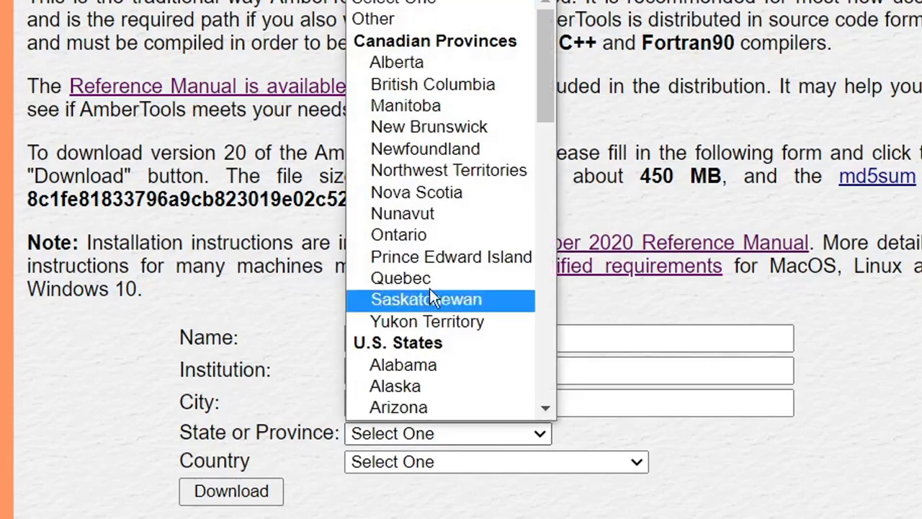
{"action": "left_click", "coordinate": [402, 459]}
{"action": "left_click", "coordinate": [402, 459]}
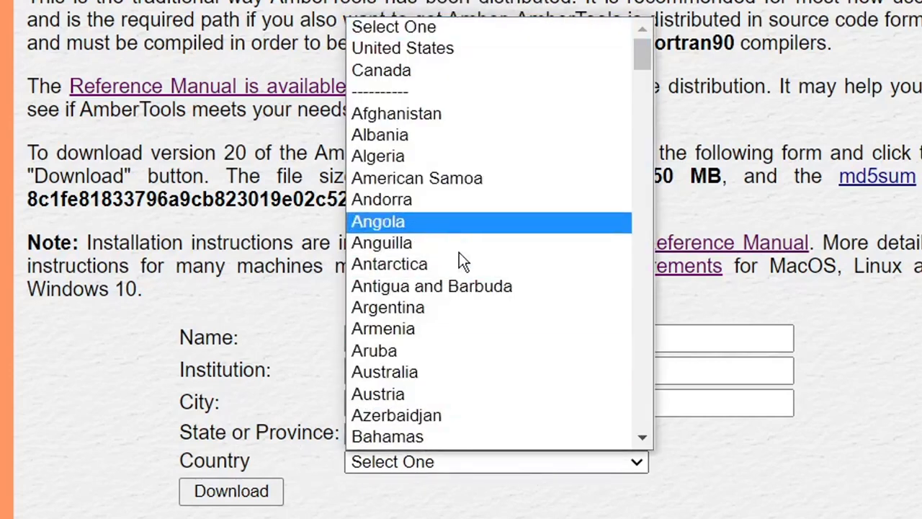
{"action": "left_click", "coordinate": [522, 512]}
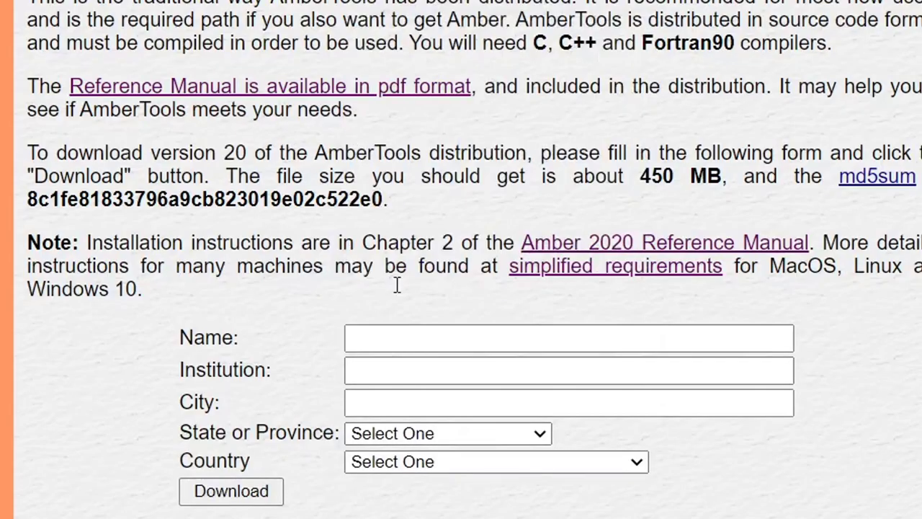
{"action": "scroll", "coordinate": [378, 199], "scroll_direction": "up", "scroll_amount": 3}
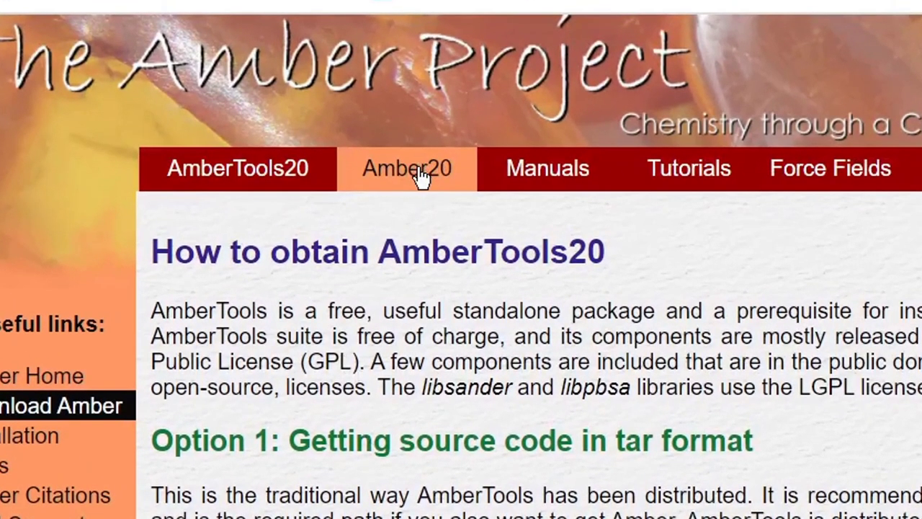
Open the Amber 20 License Agreement PDF via the Amber20 ordering information
{"action": "left_click", "coordinate": [420, 170]}
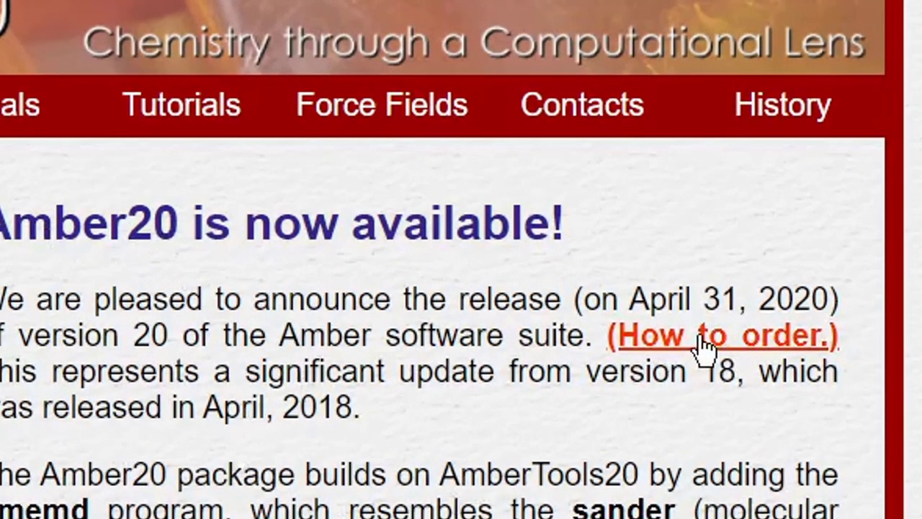
{"action": "left_click", "coordinate": [702, 349]}
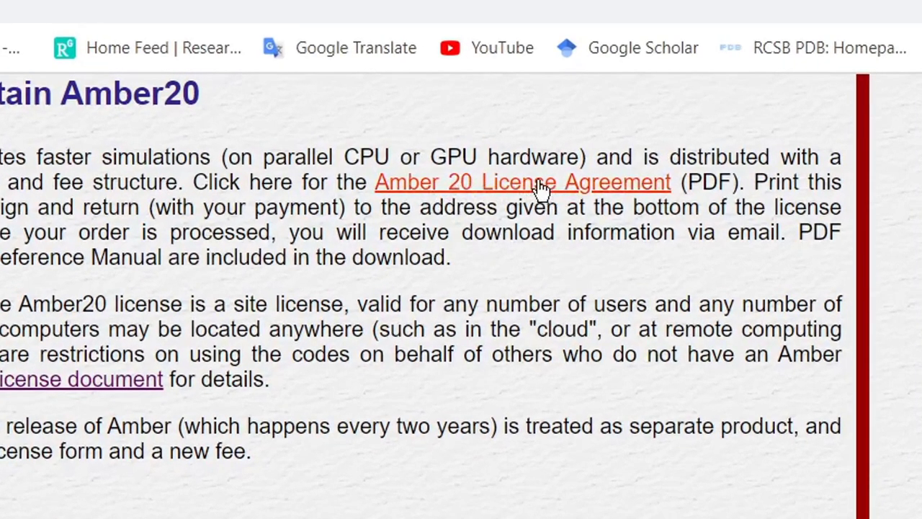
{"action": "left_click", "coordinate": [541, 187]}
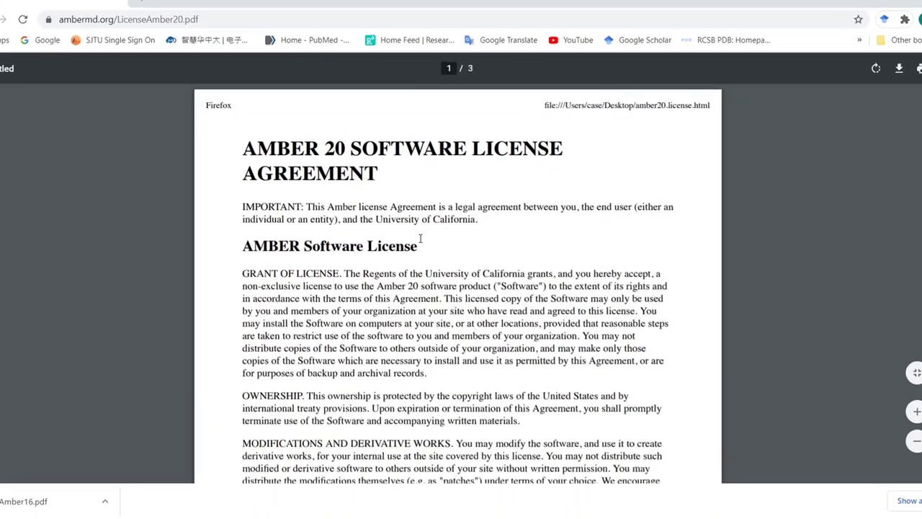
Read through the Amber 20 license PDF down to the fee schedule
{"action": "scroll", "coordinate": [420, 238], "scroll_direction": "down", "scroll_amount": 5}
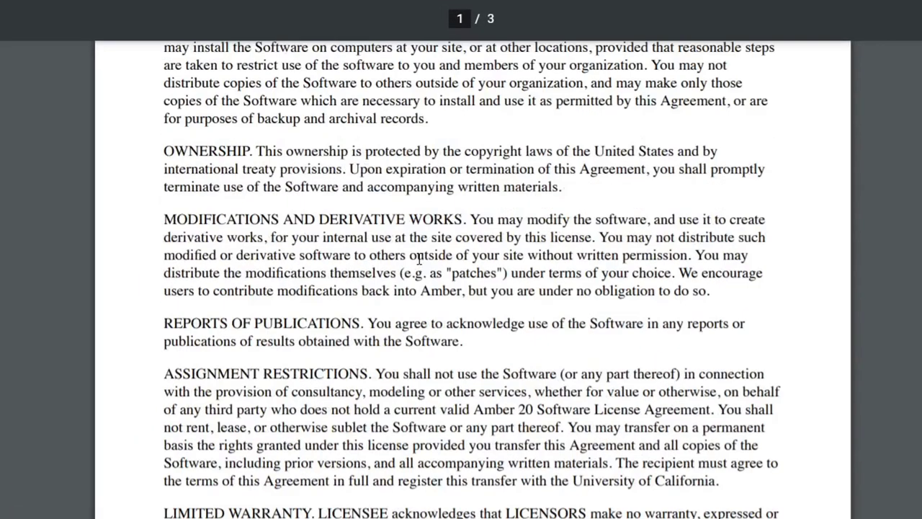
{"action": "scroll", "coordinate": [417, 257], "scroll_direction": "down", "scroll_amount": 12}
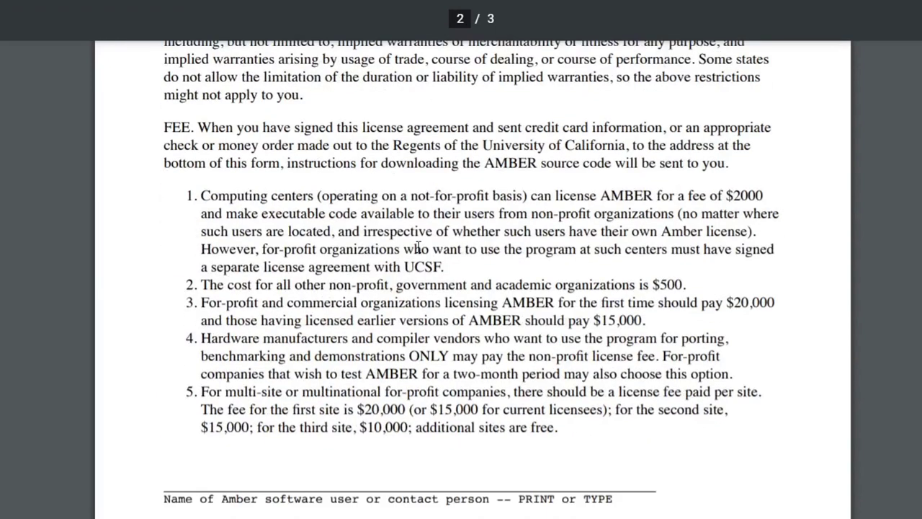
{"action": "scroll", "coordinate": [420, 245], "scroll_direction": "down", "scroll_amount": 4}
{"action": "scroll", "coordinate": [420, 245], "scroll_direction": "up", "scroll_amount": 4}
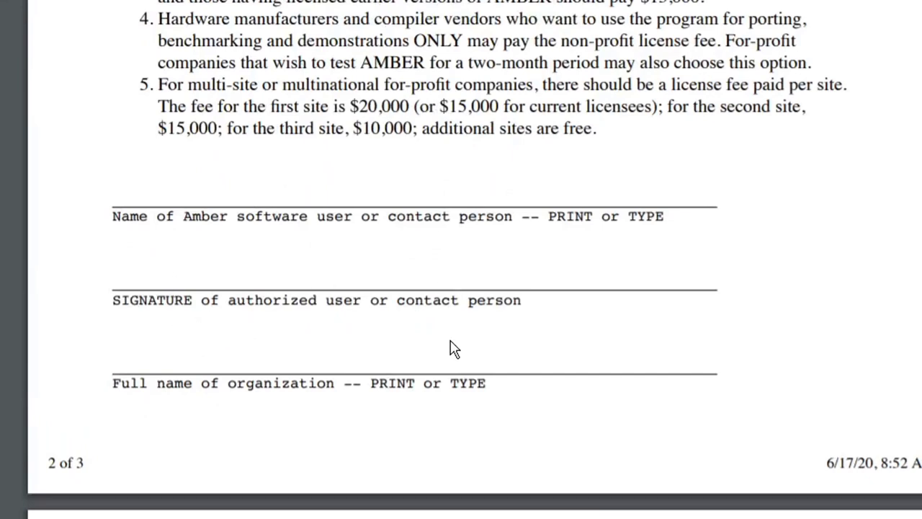
{"action": "scroll", "coordinate": [453, 349], "scroll_direction": "down", "scroll_amount": 2}
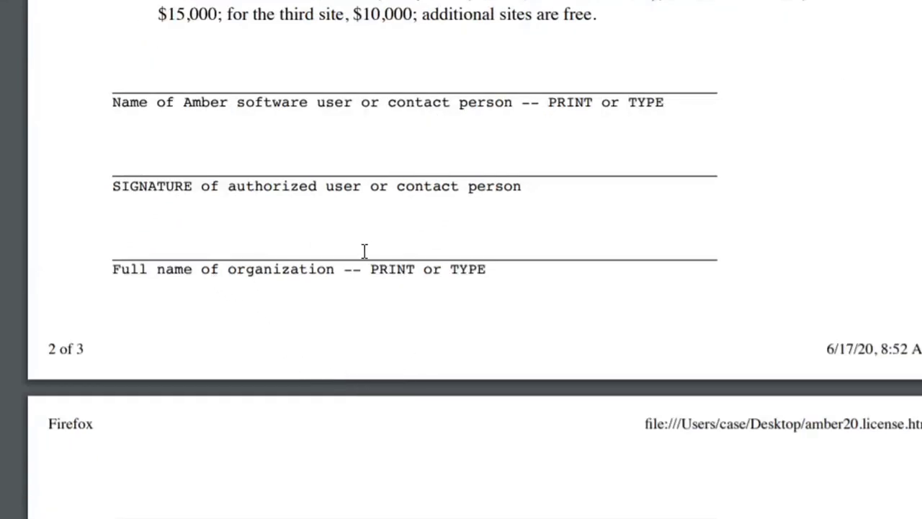
{"action": "scroll", "coordinate": [436, 391], "scroll_direction": "down", "scroll_amount": 4}
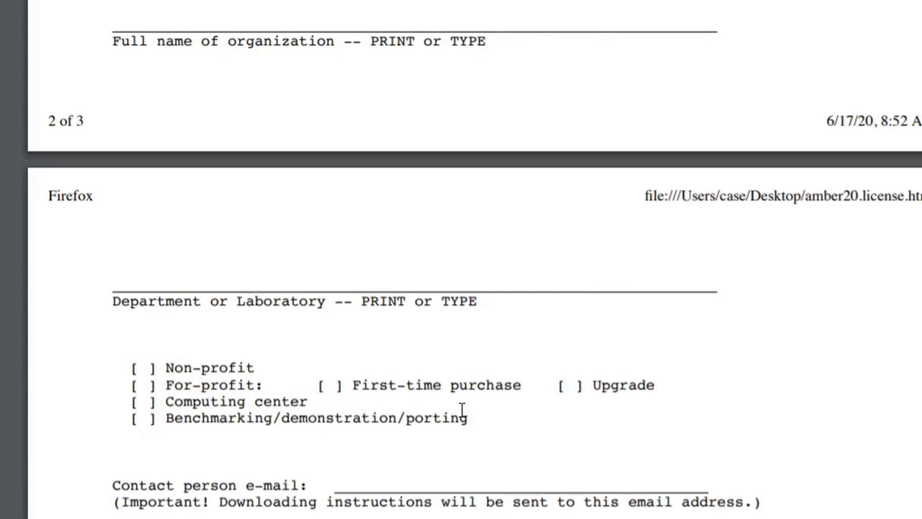
{"action": "scroll", "coordinate": [404, 454], "scroll_direction": "down", "scroll_amount": 3}
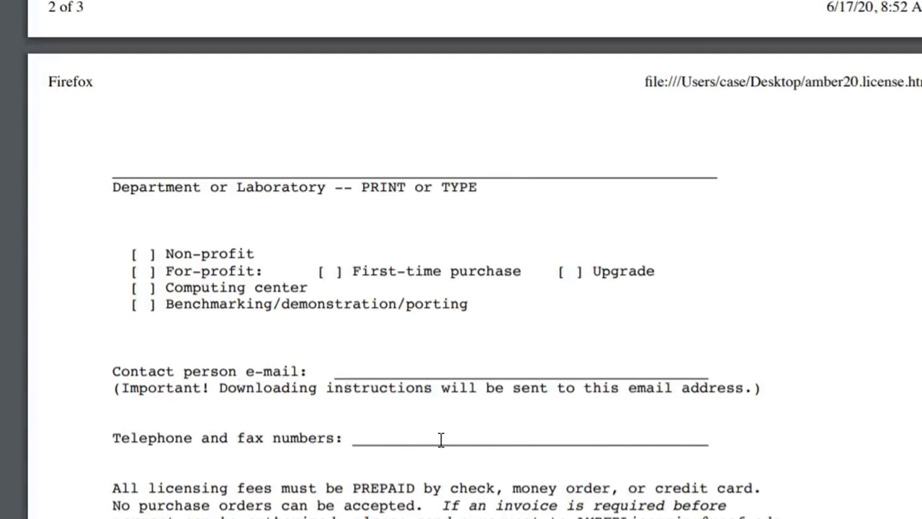
{"action": "scroll", "coordinate": [422, 435], "scroll_direction": "down", "scroll_amount": 10}
{"action": "scroll", "coordinate": [420, 430], "scroll_direction": "down", "scroll_amount": 5}
{"action": "scroll", "coordinate": [418, 425], "scroll_direction": "up", "scroll_amount": 3}
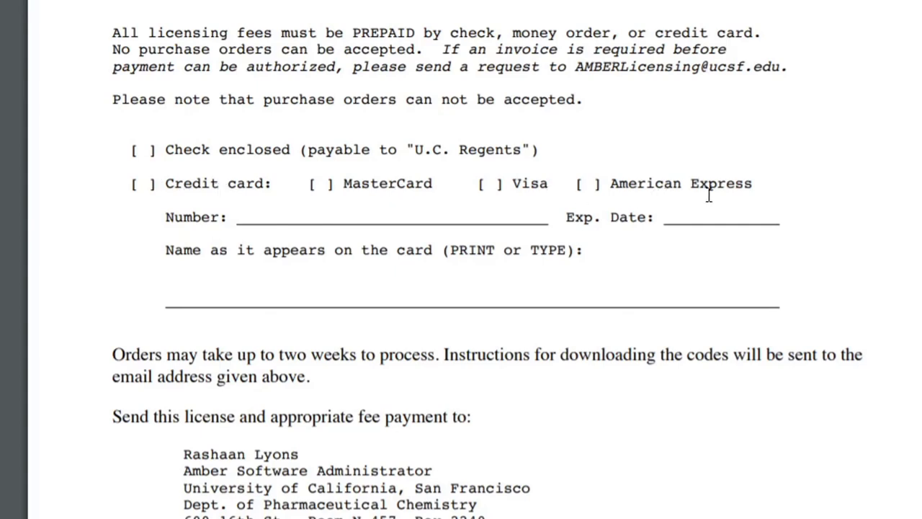
Highlight the credit card payment line, clear it, then highlight the payment mailing address
{"action": "left_click_drag", "start_coordinate": [753, 185], "coordinate": [133, 185]}
{"action": "left_click", "coordinate": [443, 294]}
{"action": "scroll", "coordinate": [486, 306], "scroll_direction": "down", "scroll_amount": 3}
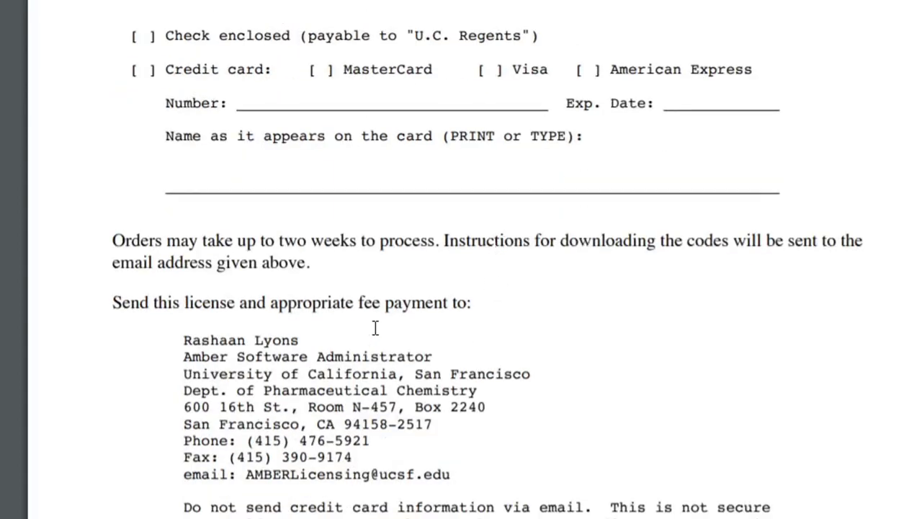
{"action": "left_click_drag", "start_coordinate": [184, 344], "coordinate": [467, 482]}
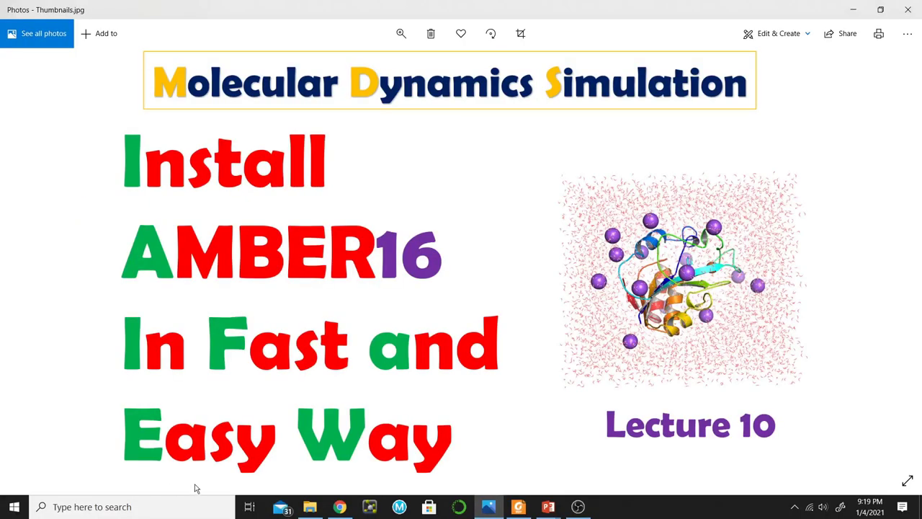
Present the 'Today we will installed Amber16' slide, then bring up the Windows taskbar search
{"action": "left_click", "coordinate": [159, 501]}
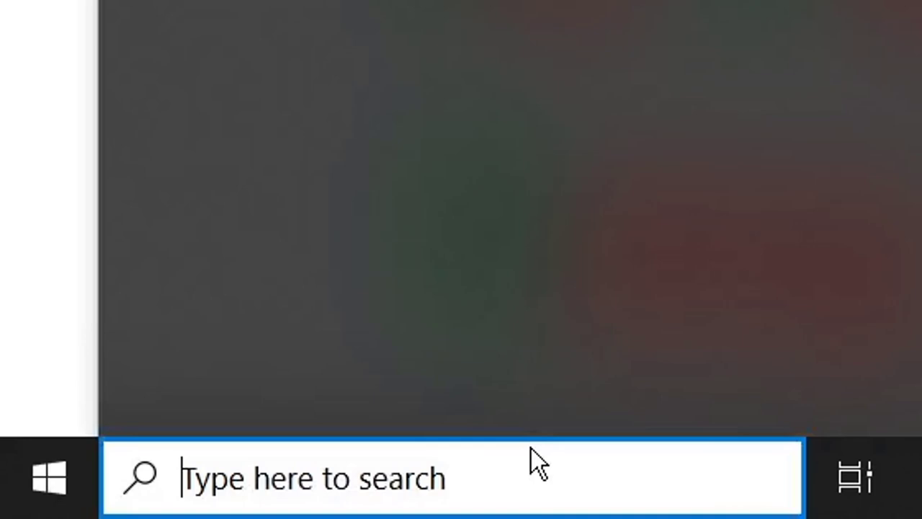
Search 'ubun' and launch the Ubuntu 20.04 LTS terminal
{"action": "type", "text": "ubun"}
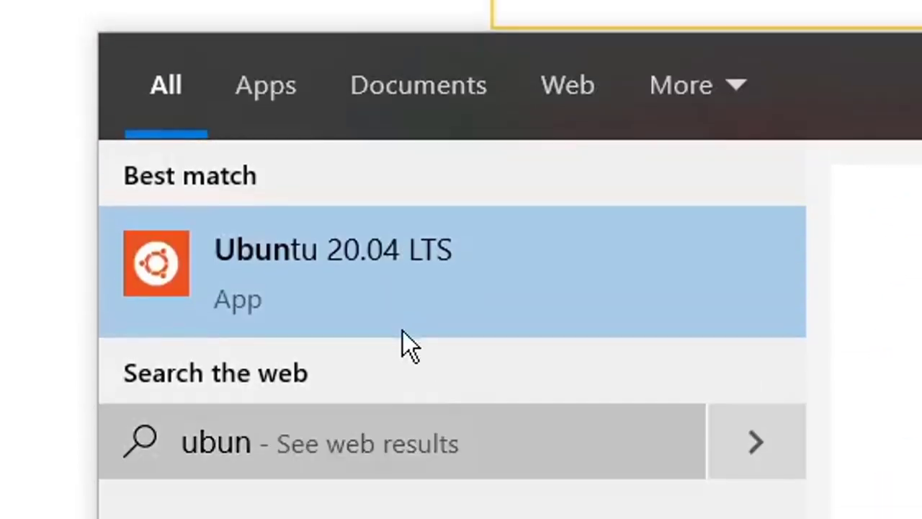
{"action": "left_click", "coordinate": [402, 329]}
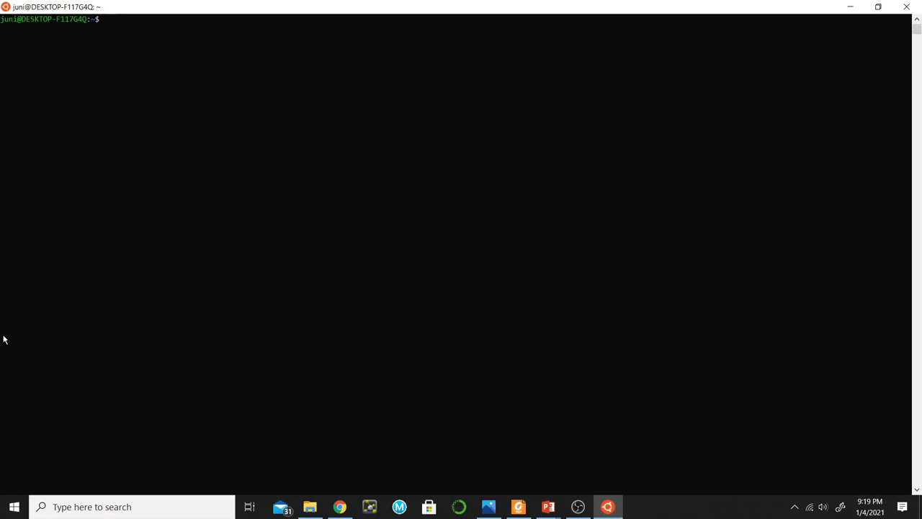
Change into /mnt/g/Amber16 and list it, showing Amber16.tar.bz2 and AmberTools16.tar.bz2
{"action": "type", "text": "cd "}
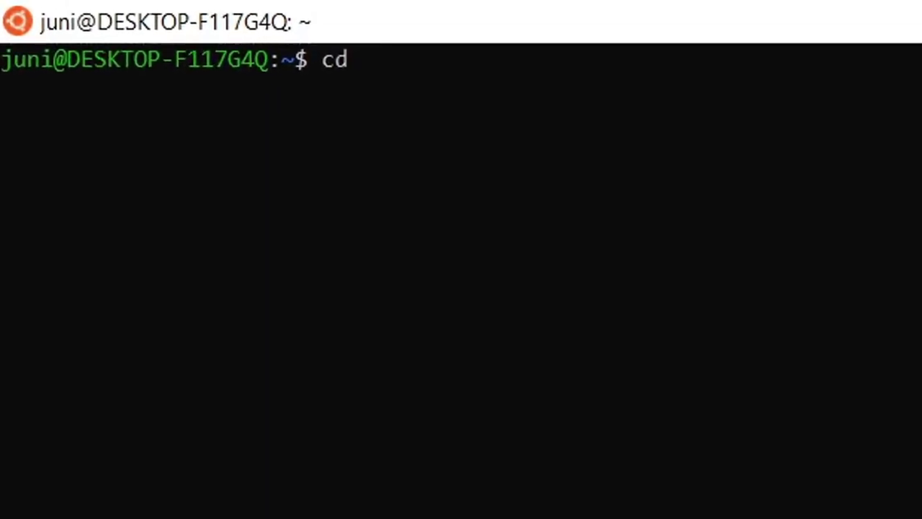
{"action": "type", "text": "/mnt/"}
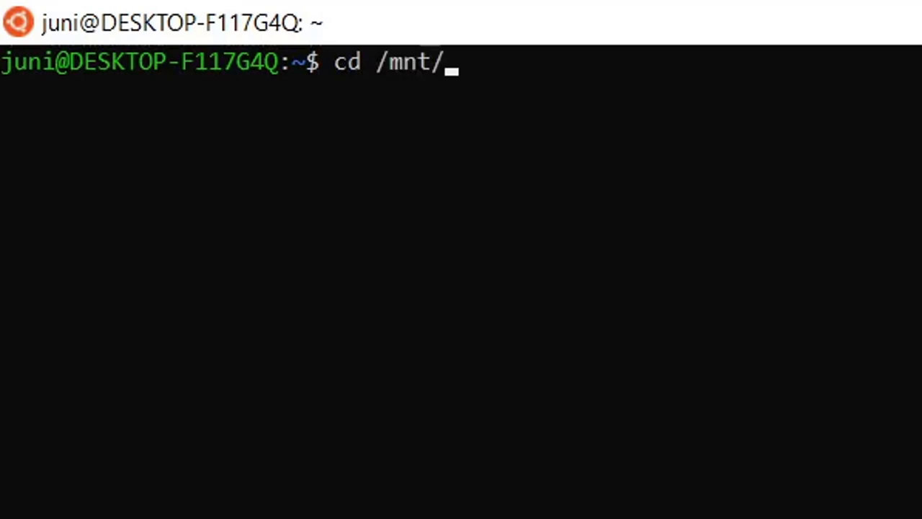
{"action": "type", "text": "g/A"}
{"action": "key", "text": "Tab"}
{"action": "key", "text": "Return"}
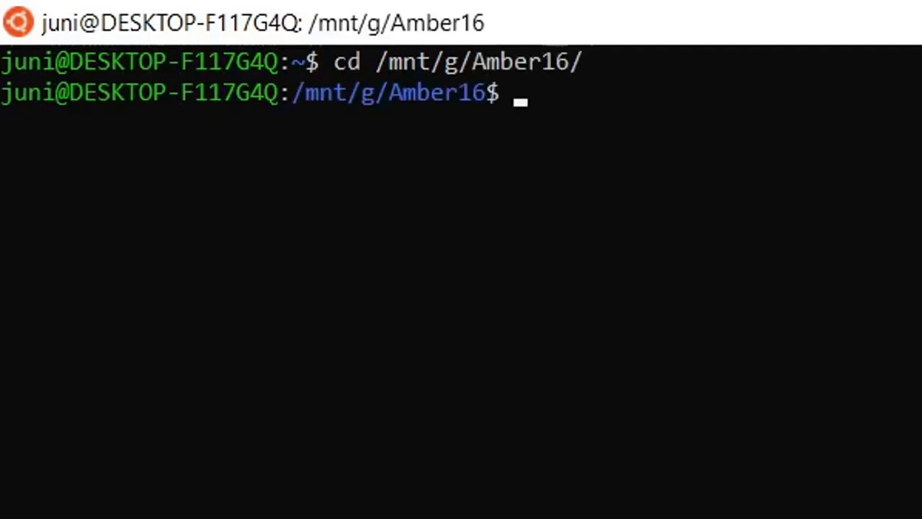
{"action": "type", "text": "ls"}
{"action": "key", "text": "Return"}
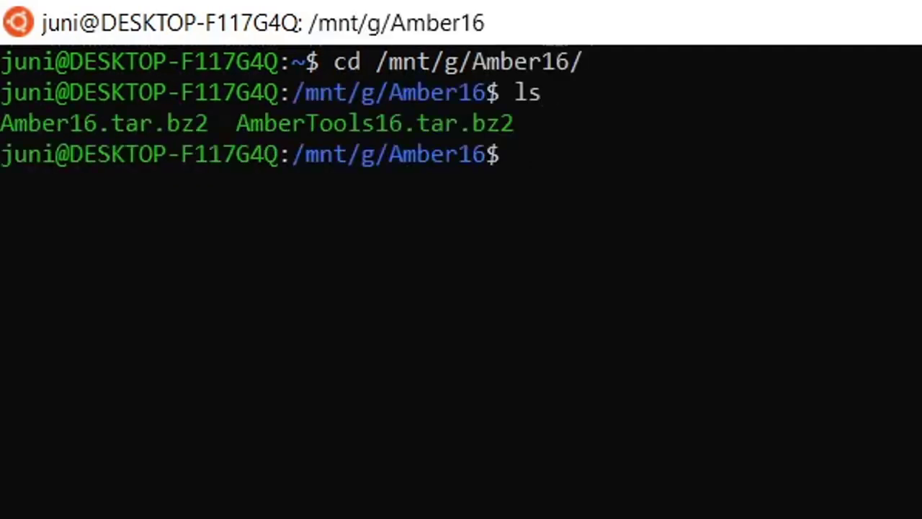